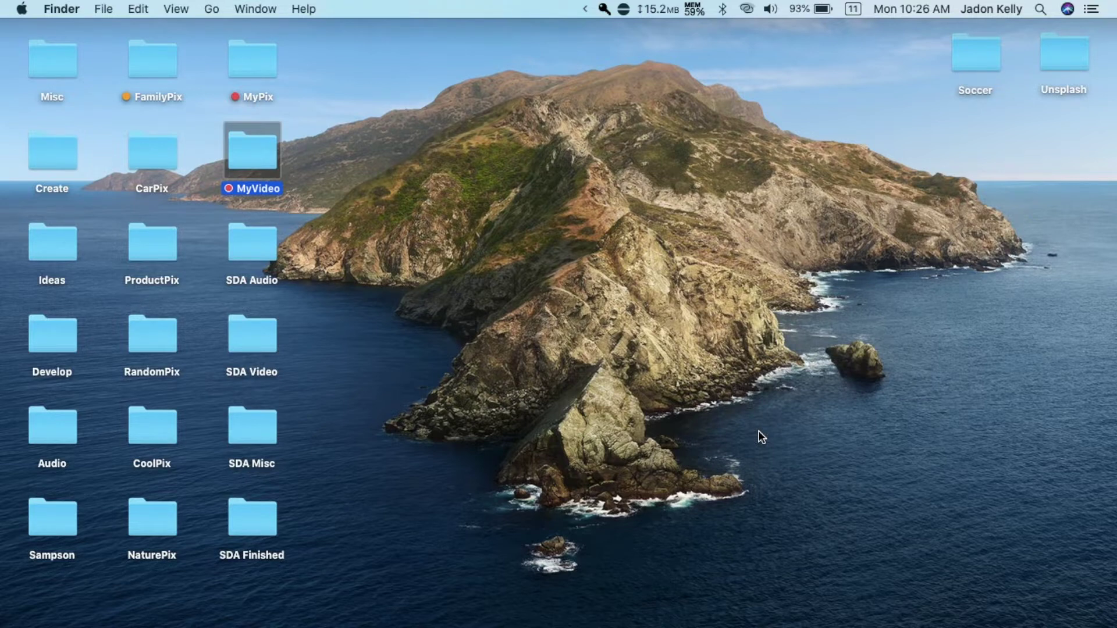
Step: Search the App Store for 'adblock plus' and open the Adblock Plus for Safari listing
{"action": "mouse_move", "coordinate": [777, 626]}
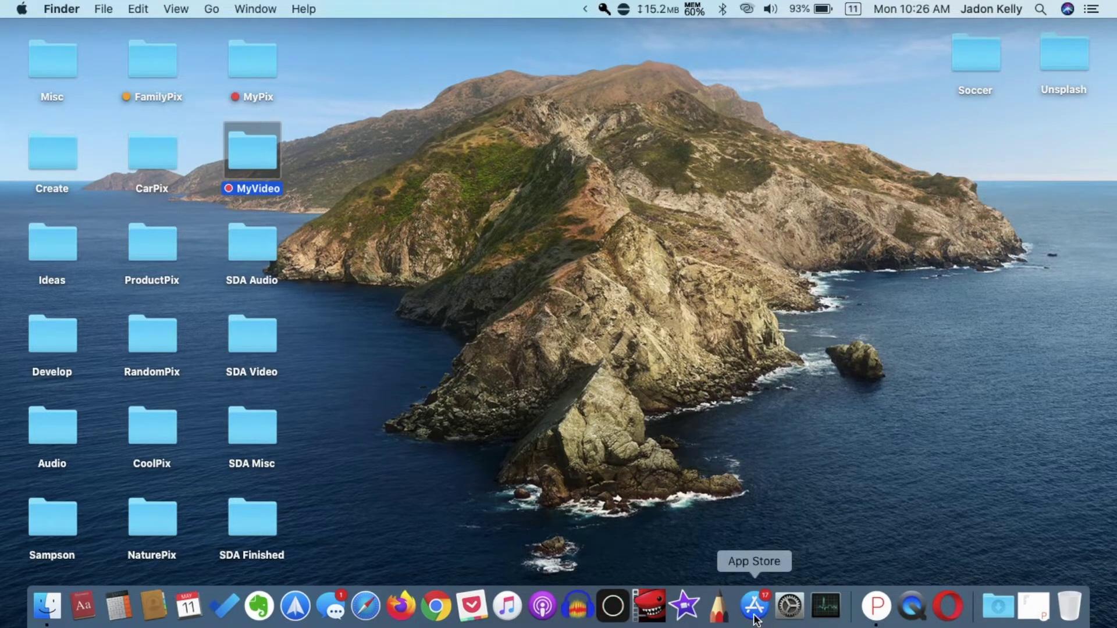
{"action": "left_click", "coordinate": [755, 617]}
{"action": "left_click", "coordinate": [248, 81]}
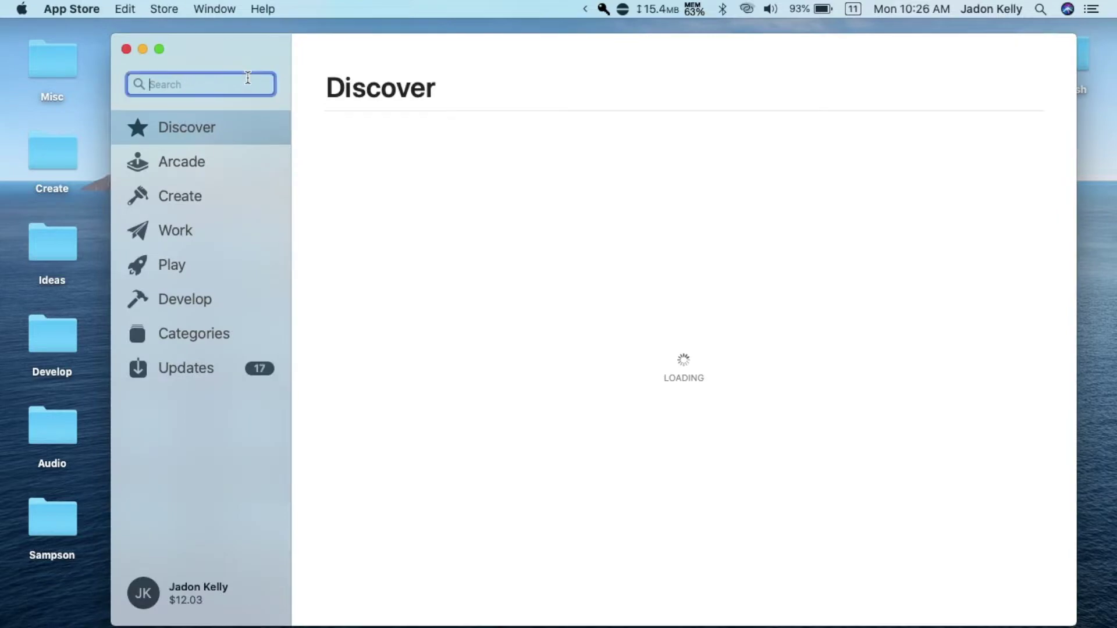
{"action": "type", "text": "ad"}
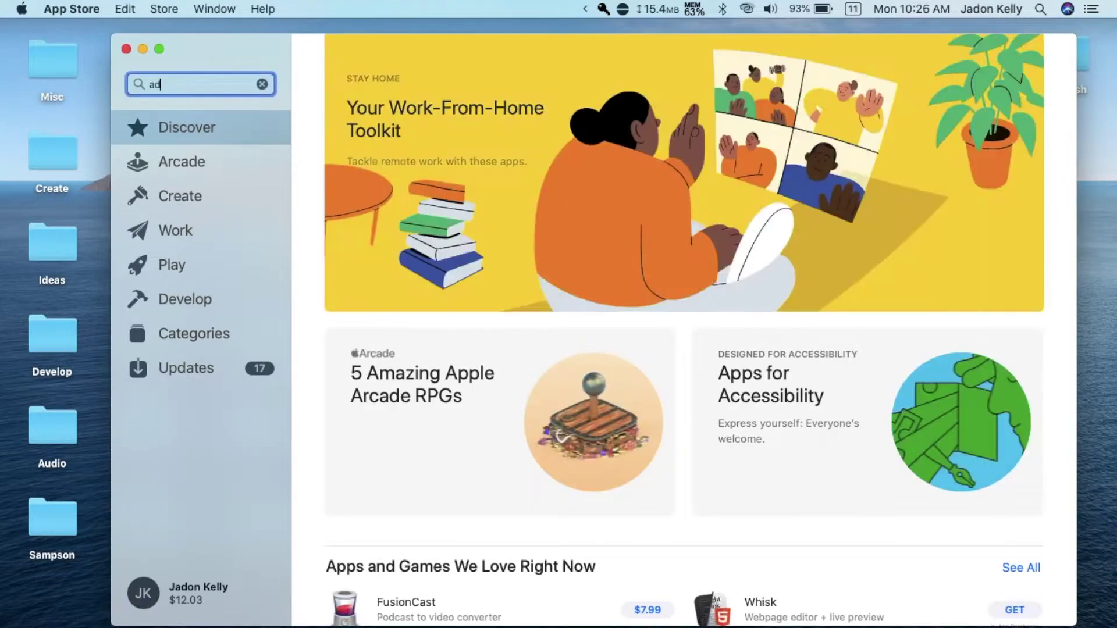
{"action": "type", "text": "block plus"}
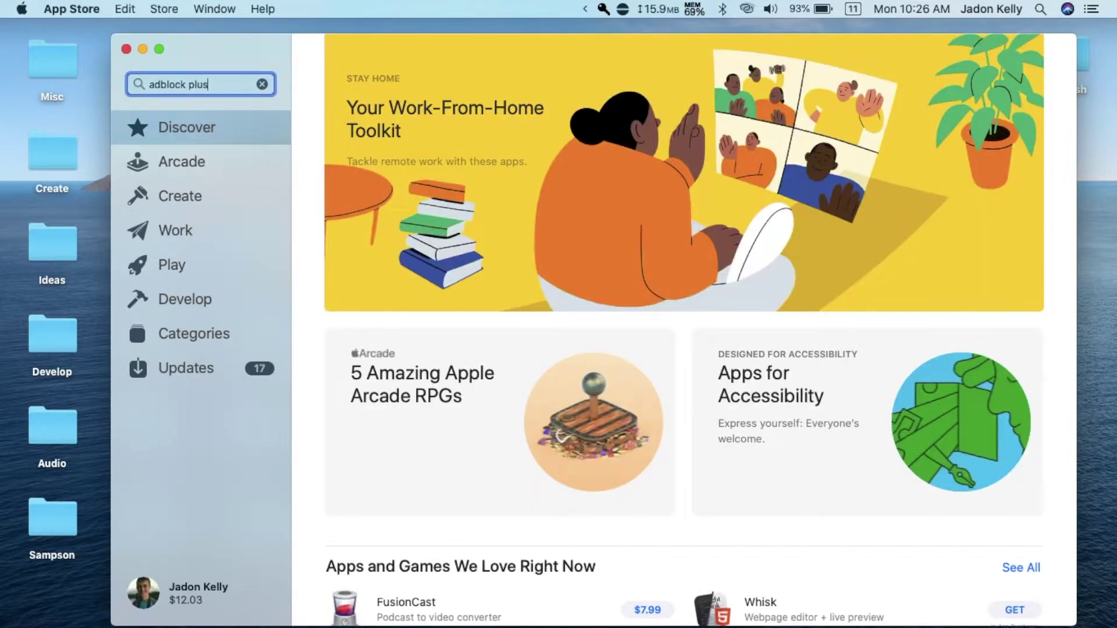
{"action": "key", "text": "Return"}
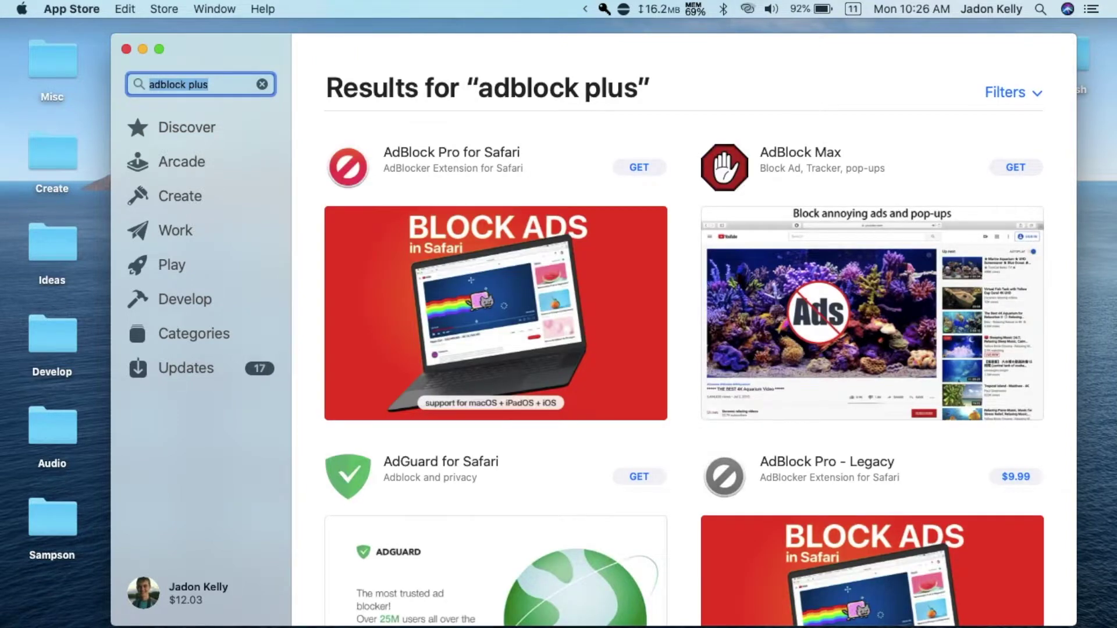
{"action": "scroll", "coordinate": [468, 256], "scroll_direction": "down", "scroll_amount": 10}
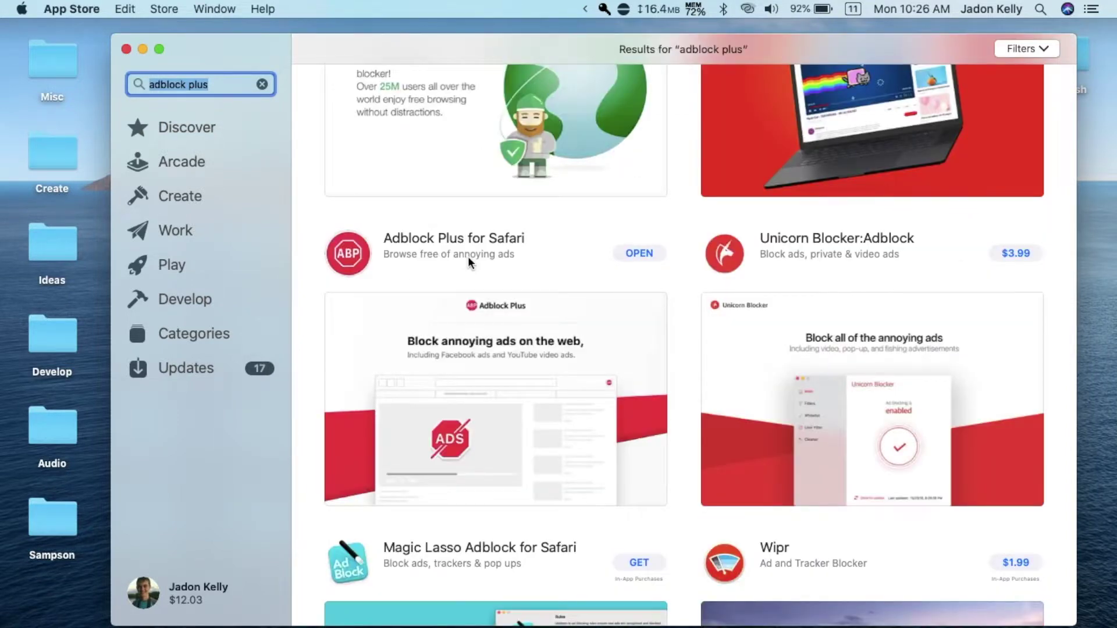
{"action": "left_click", "coordinate": [468, 260]}
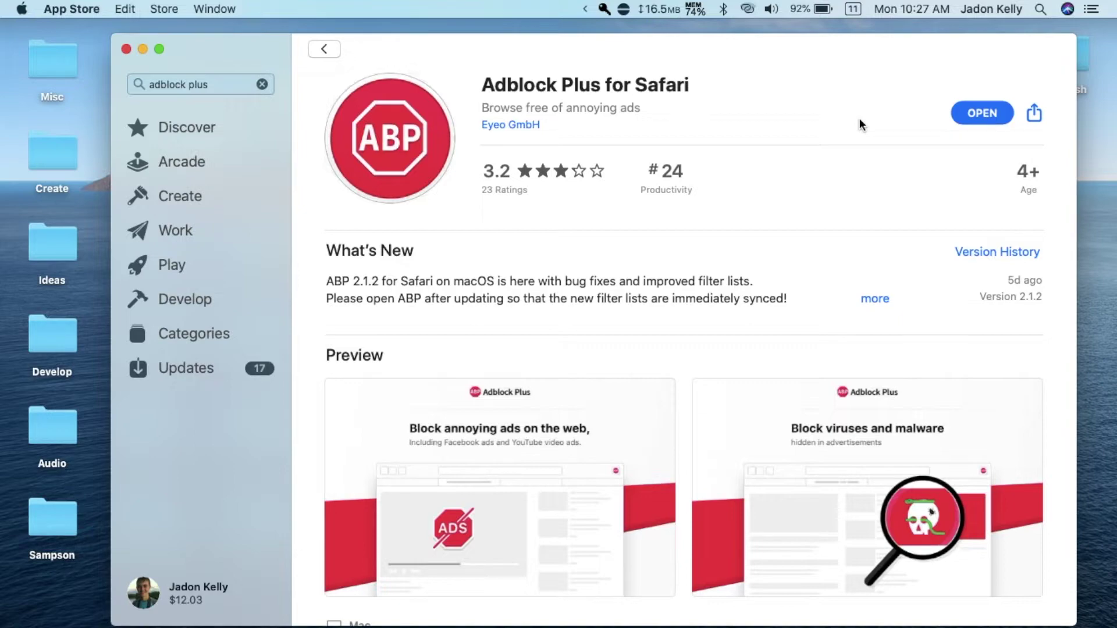
Step: Launch the already-installed Adblock Plus app from its store page
{"action": "scroll", "coordinate": [898, 208], "scroll_direction": "down", "scroll_amount": 5}
{"action": "scroll", "coordinate": [896, 204], "scroll_direction": "down", "scroll_amount": 12}
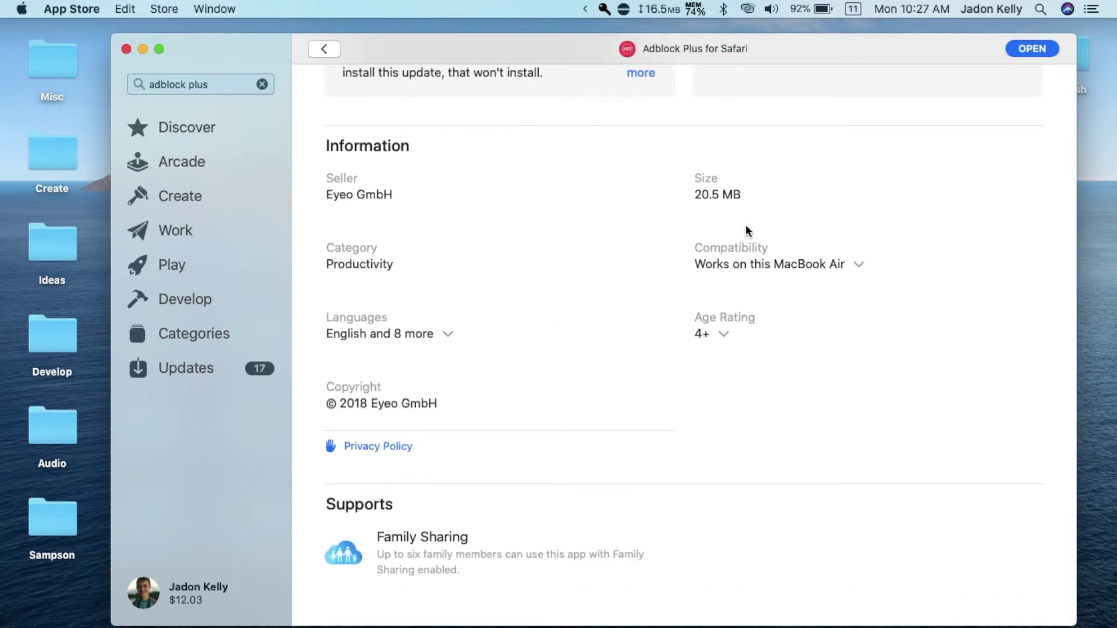
{"action": "scroll", "coordinate": [746, 226], "scroll_direction": "up", "scroll_amount": 15}
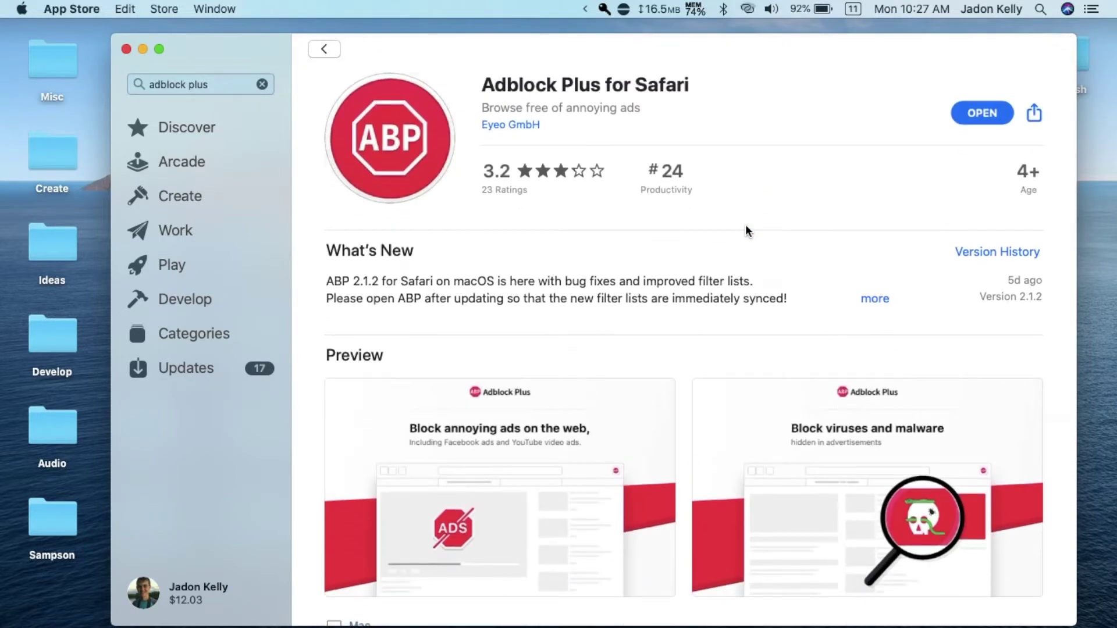
{"action": "left_click", "coordinate": [975, 113]}
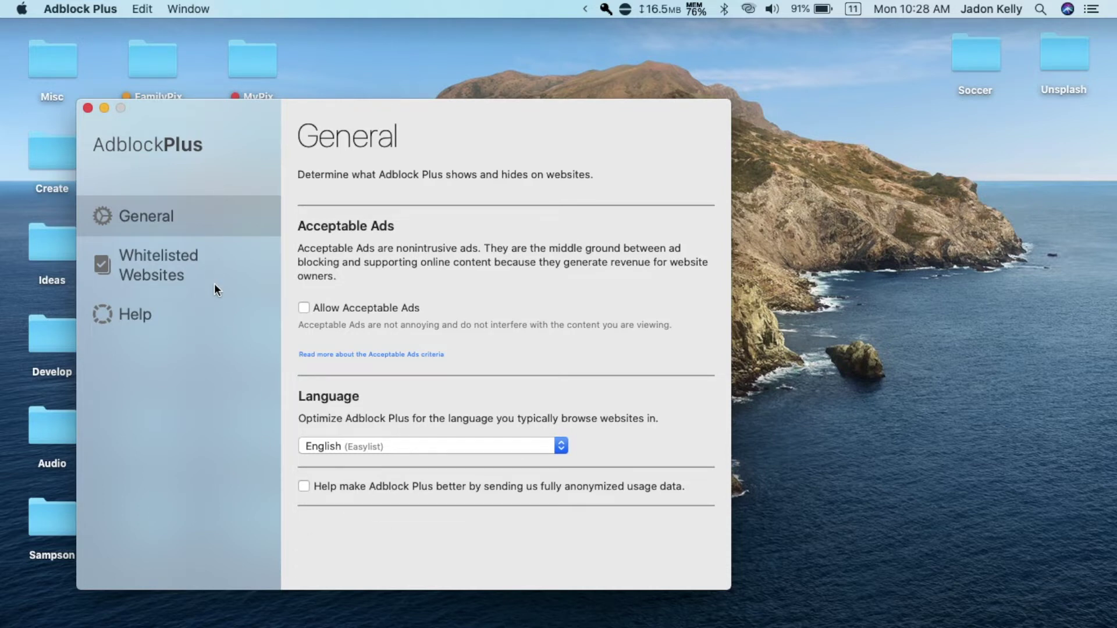
Step: View the empty Whitelisted Websites list and the Help page, then quit Adblock Plus
{"action": "left_click", "coordinate": [157, 288]}
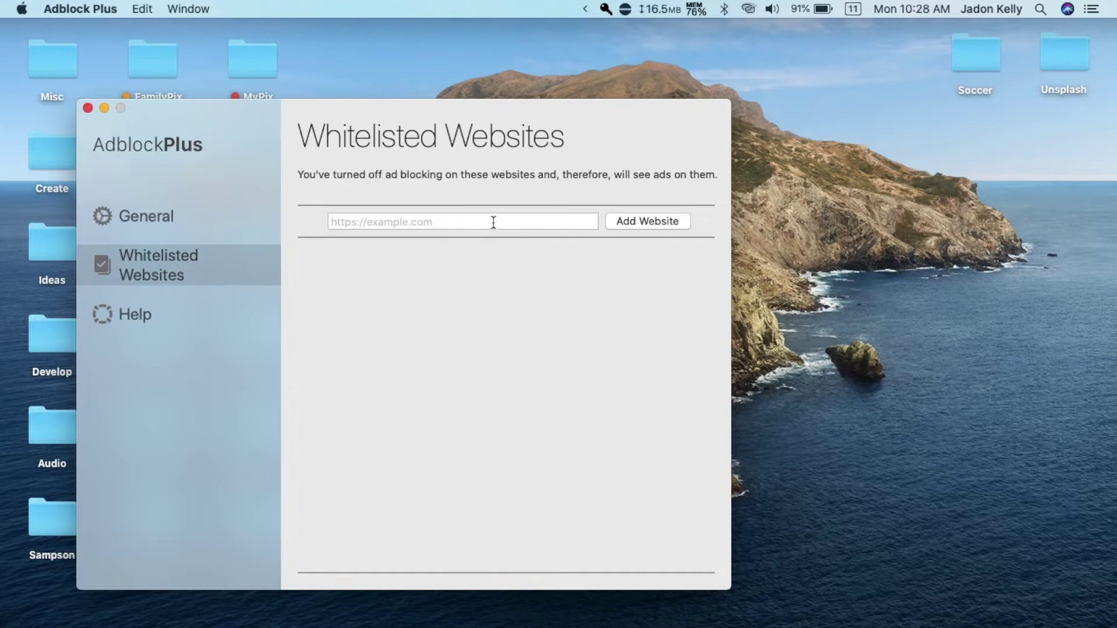
{"action": "left_click", "coordinate": [187, 304]}
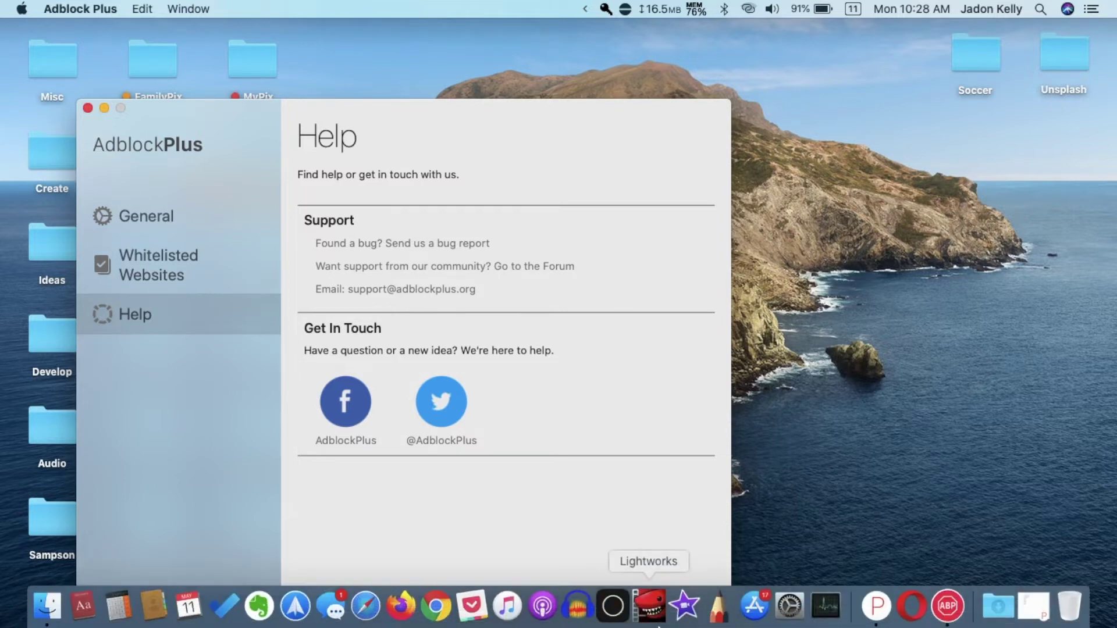
{"action": "key", "text": "super+q"}
Step: Launch Safari and check the Adblock Plus toolbar control panel
{"action": "mouse_move", "coordinate": [681, 619]}
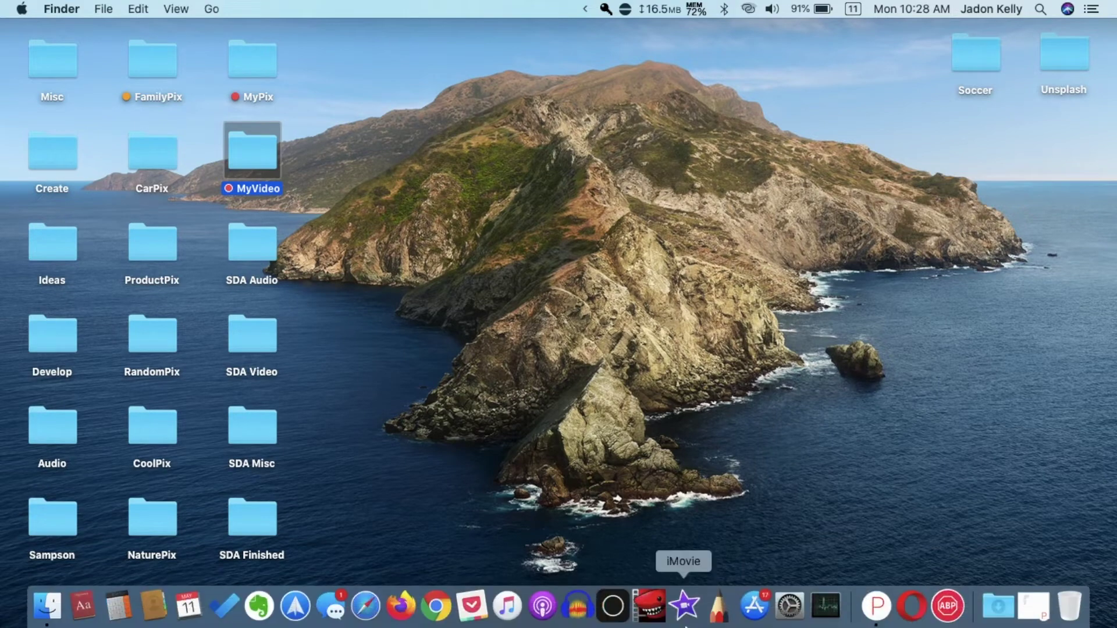
{"action": "left_click", "coordinate": [366, 606]}
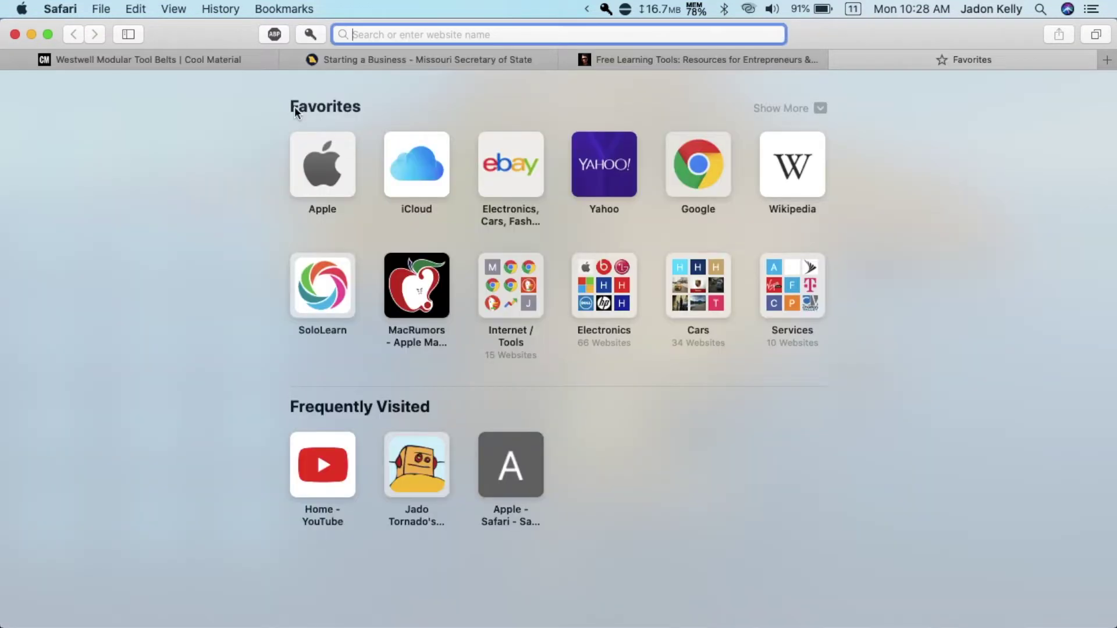
{"action": "left_click", "coordinate": [275, 35]}
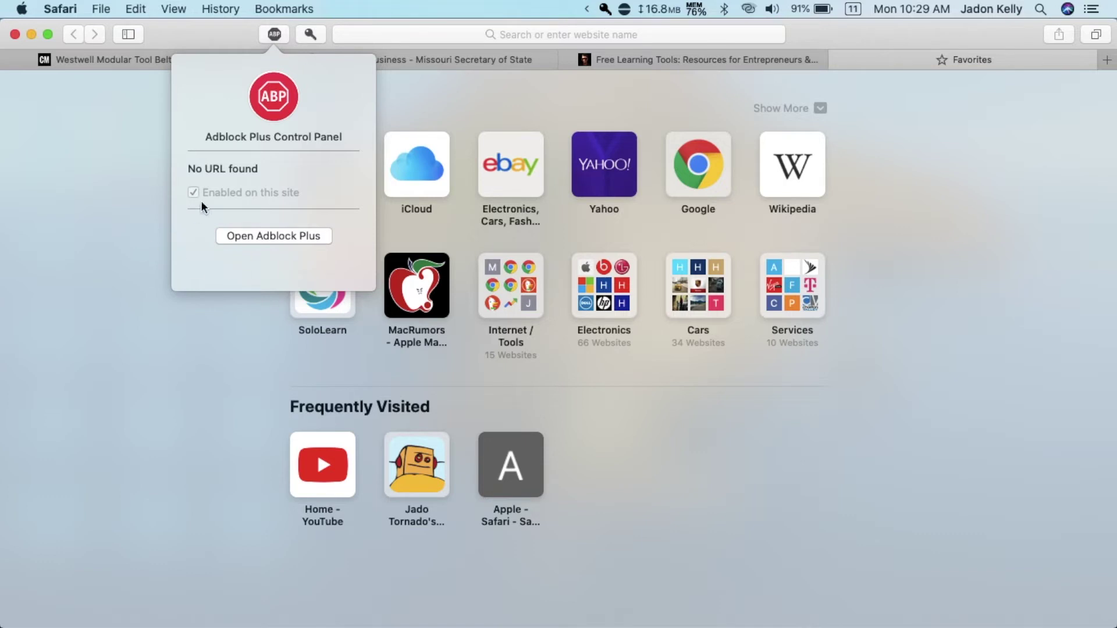
{"action": "left_click", "coordinate": [134, 185]}
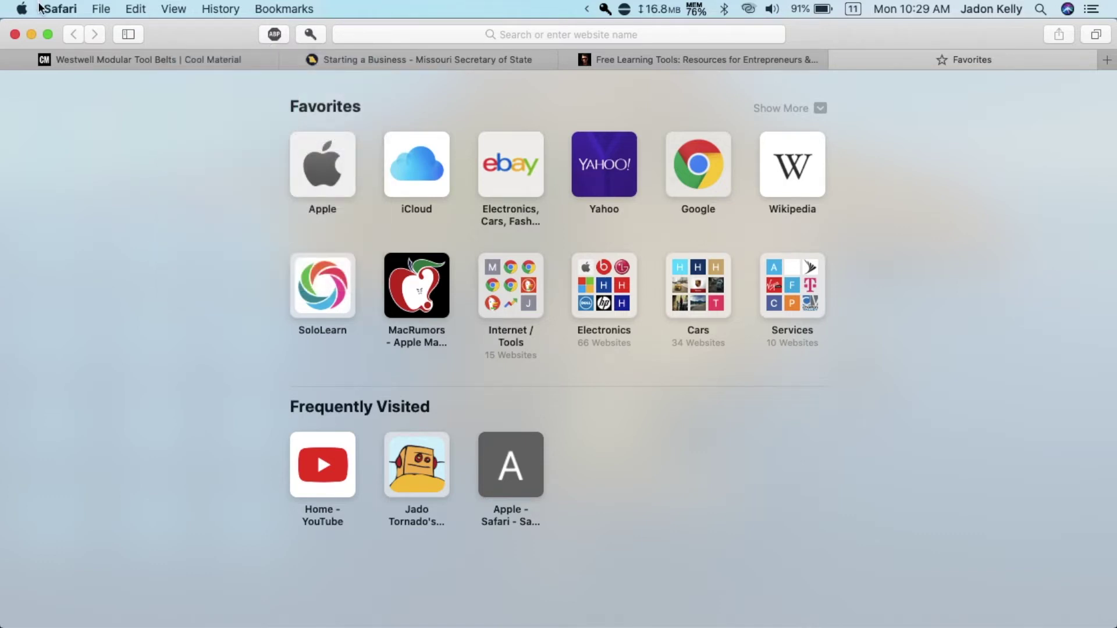
Step: Confirm ABP and ABP Control Panel are both enabled in Safari's Extensions preferences
{"action": "left_click", "coordinate": [54, 12]}
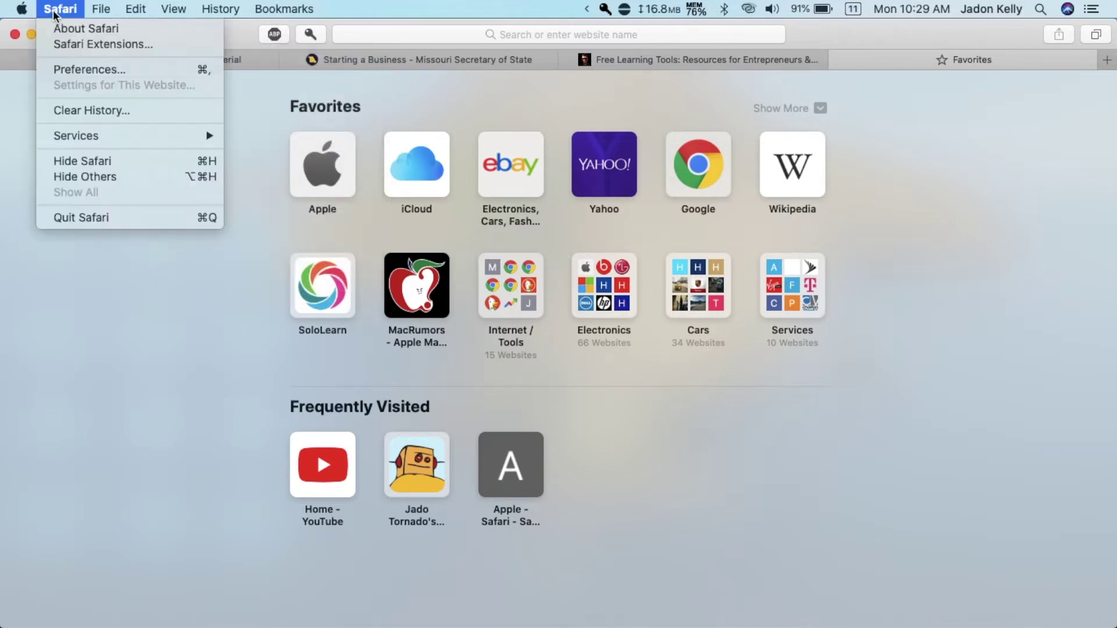
{"action": "left_click", "coordinate": [129, 69]}
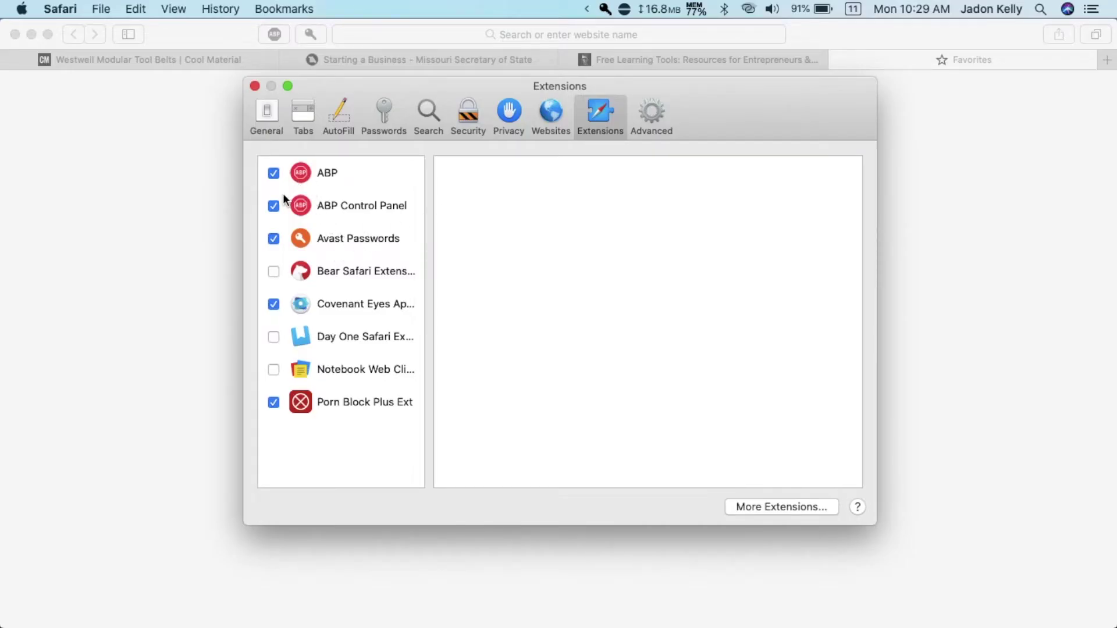
{"action": "left_click", "coordinate": [255, 86]}
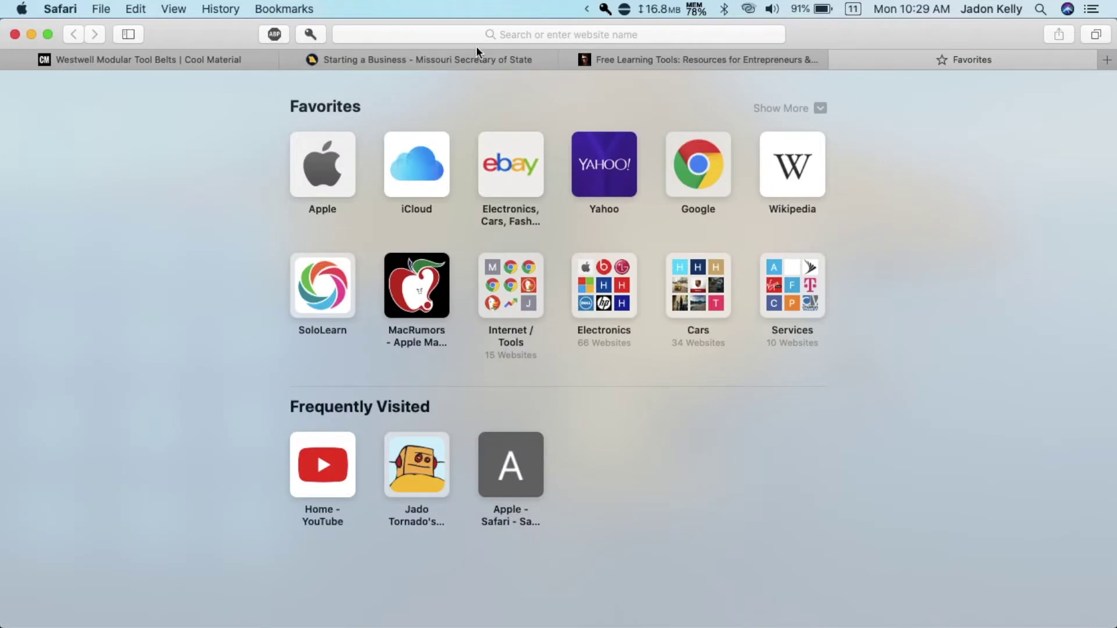
{"action": "left_click", "coordinate": [509, 36]}
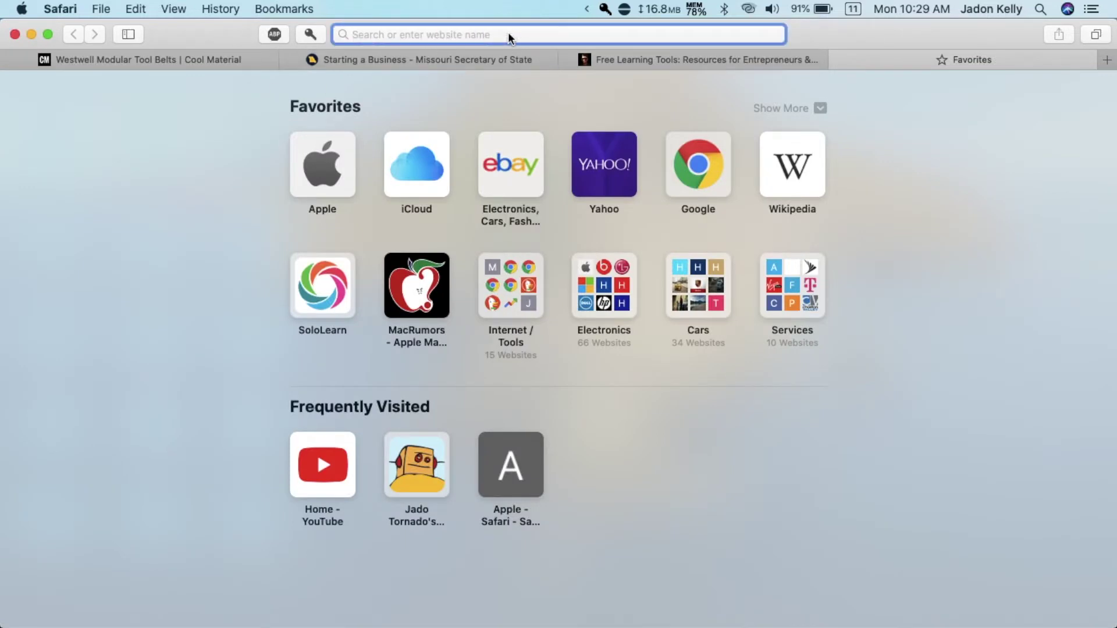
Step: Go to YouTube, open 'Most Humiliating Skills in Football' and pause its pre-roll ad
{"action": "type", "text": "you"}
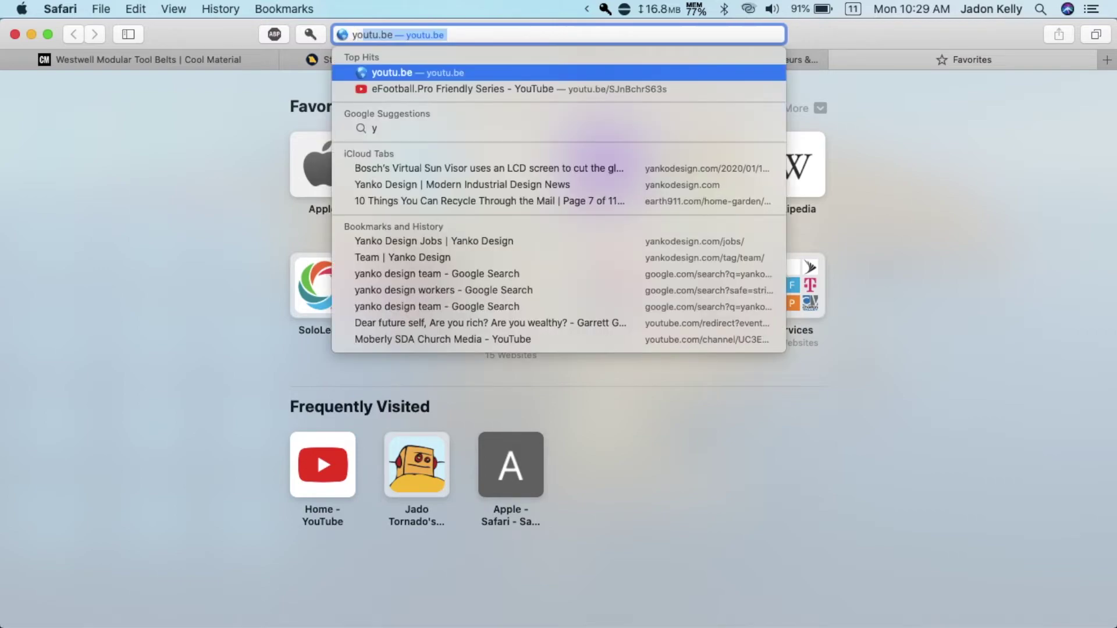
{"action": "type", "text": "tube.com"}
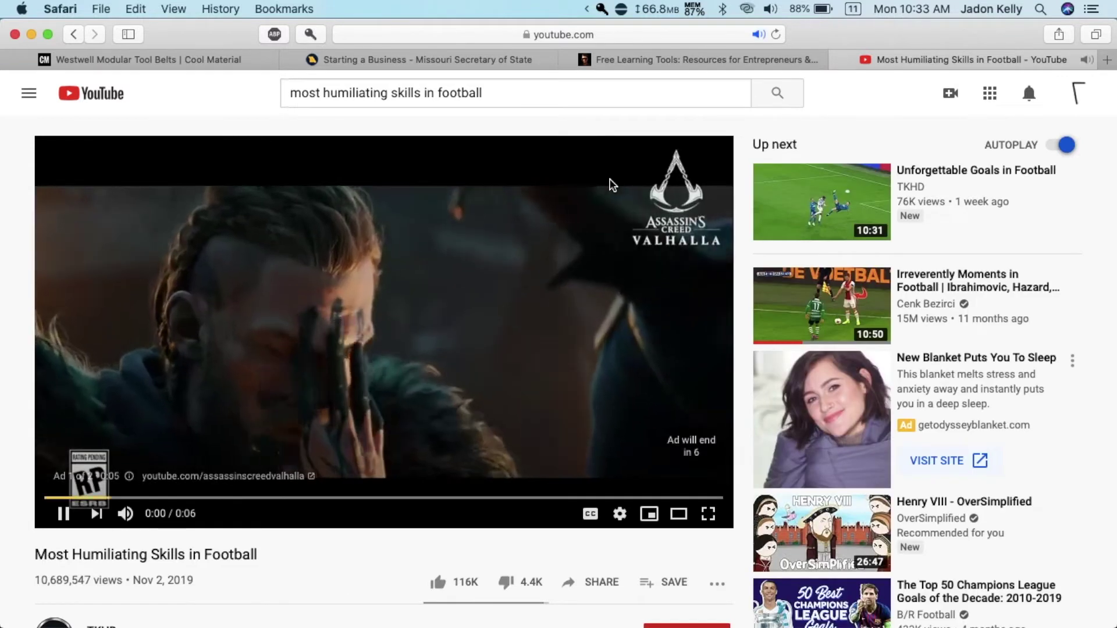
{"action": "left_click", "coordinate": [622, 246]}
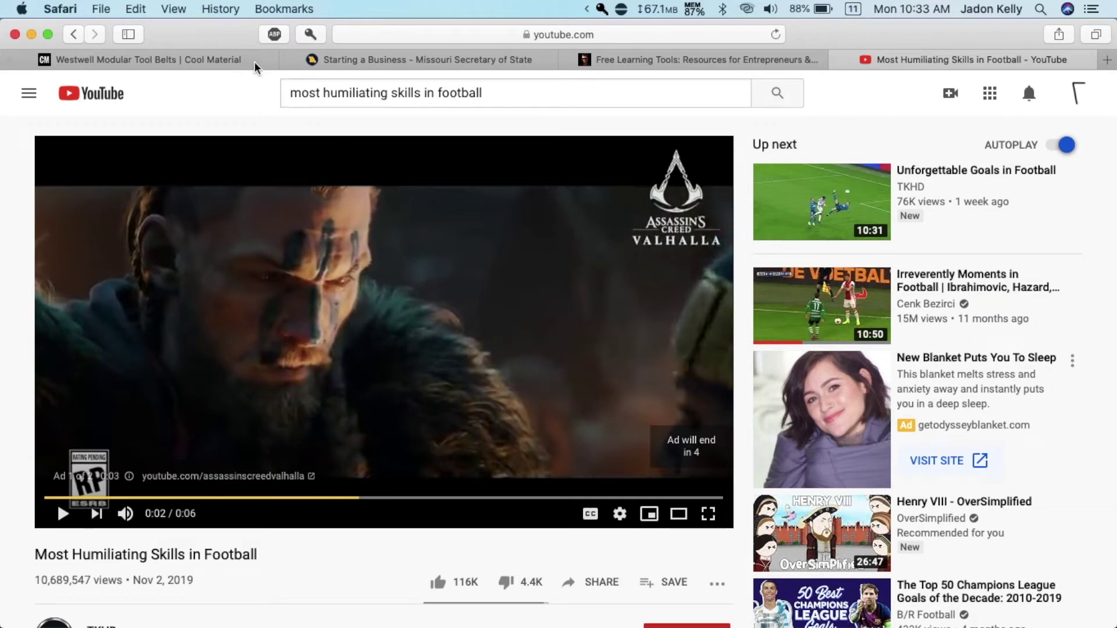
Step: Enable Adblock Plus on youtube.com, pause the football video and open a new tab
{"action": "left_click", "coordinate": [275, 35]}
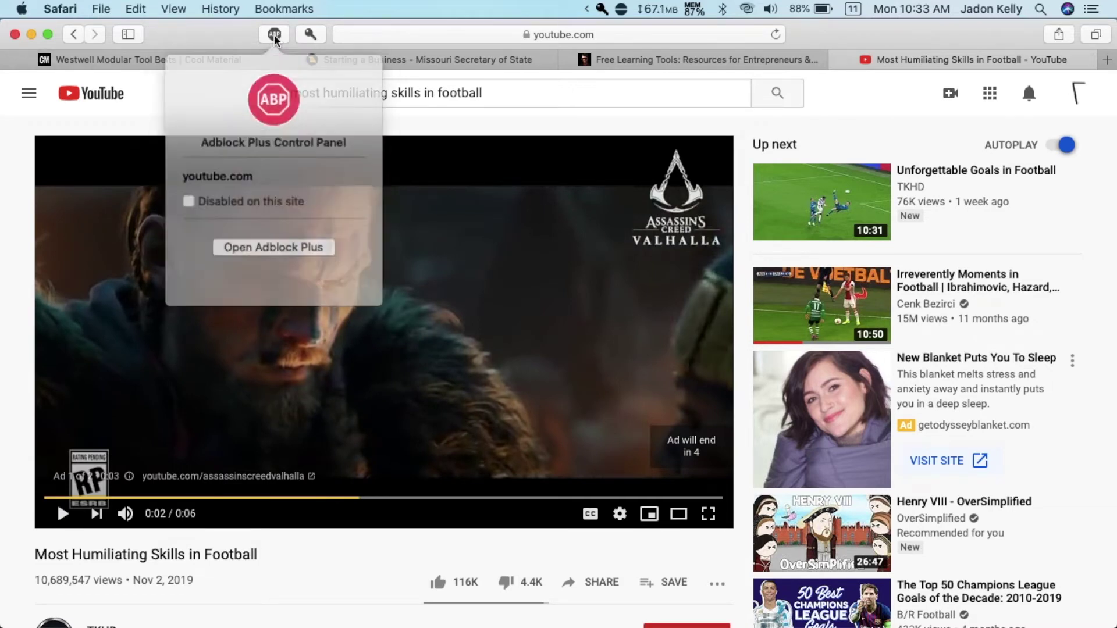
{"action": "left_click", "coordinate": [193, 193]}
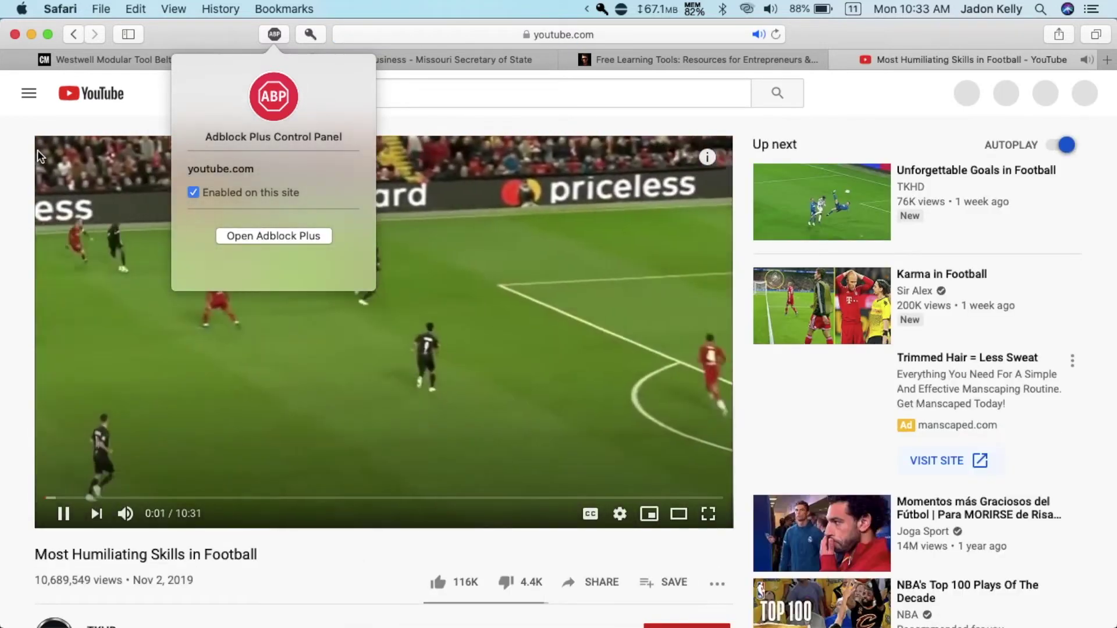
{"action": "left_click", "coordinate": [275, 34]}
{"action": "left_click", "coordinate": [276, 34]}
{"action": "left_click", "coordinate": [527, 109]}
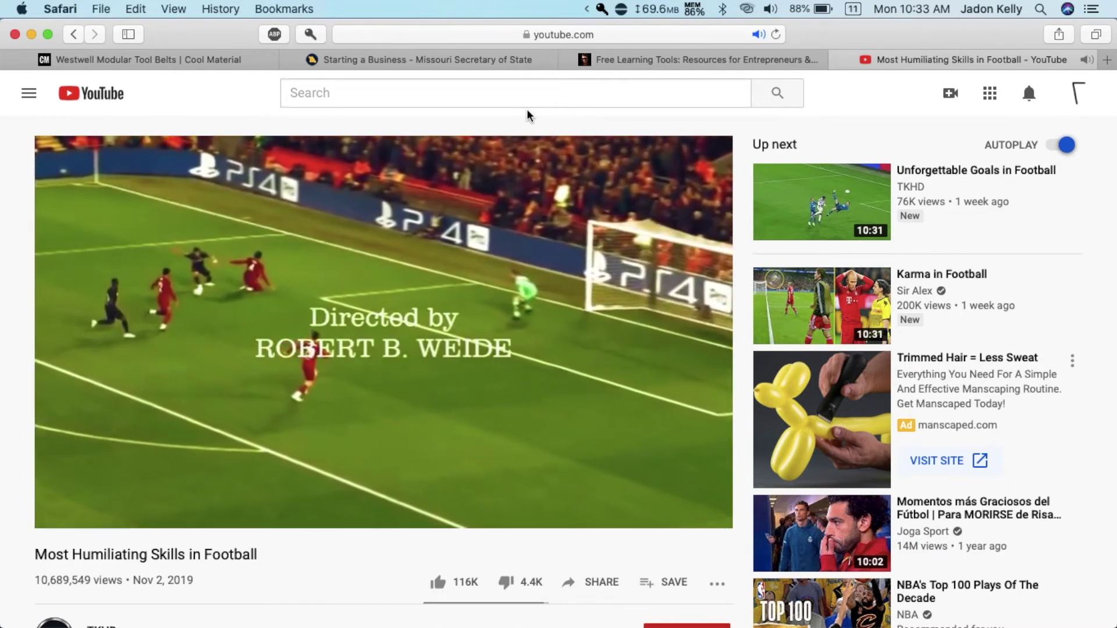
{"action": "left_click", "coordinate": [553, 213]}
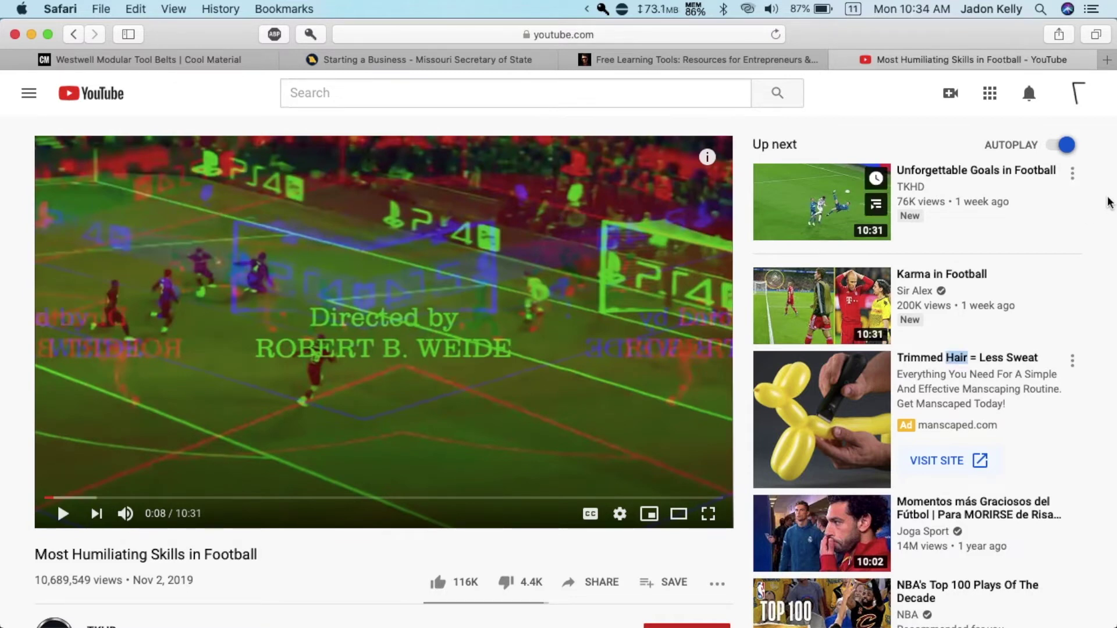
{"action": "left_click", "coordinate": [1108, 60]}
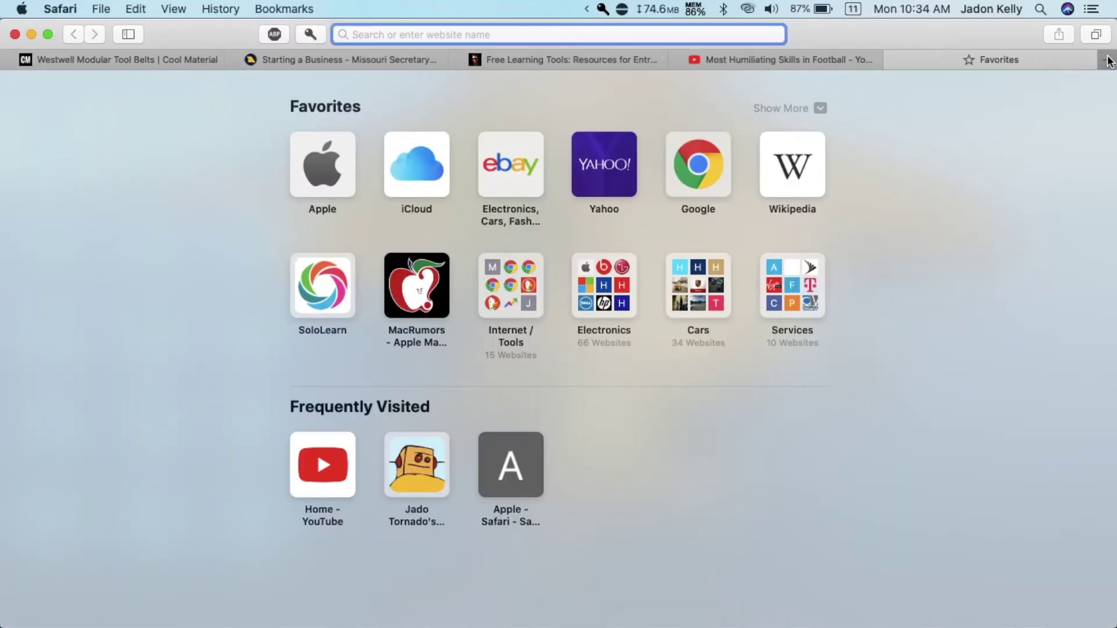
Step: Load foxnews.com and scroll down and back up the homepage checking for ads
{"action": "type", "text": "foxsports.com"}
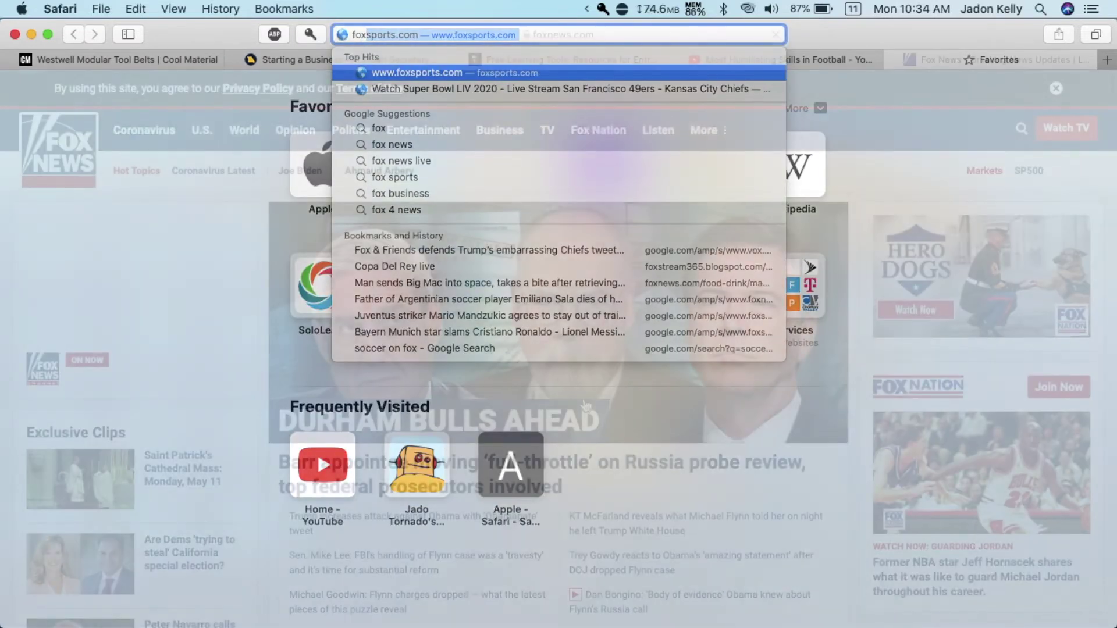
{"action": "key", "text": "Return"}
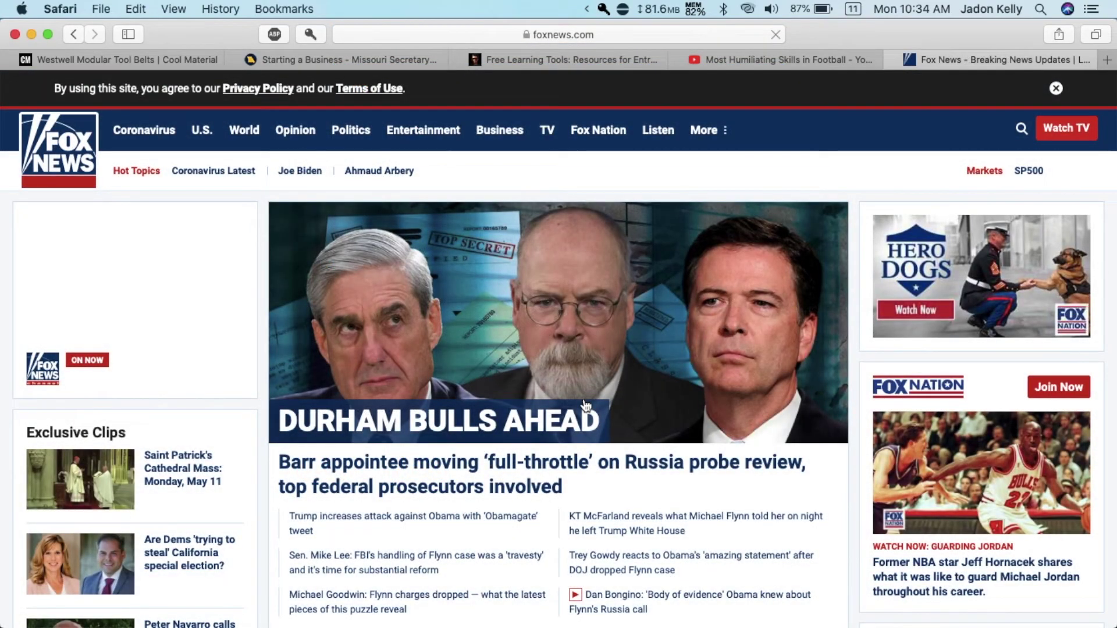
{"action": "scroll", "coordinate": [817, 502], "scroll_direction": "down", "scroll_amount": 3}
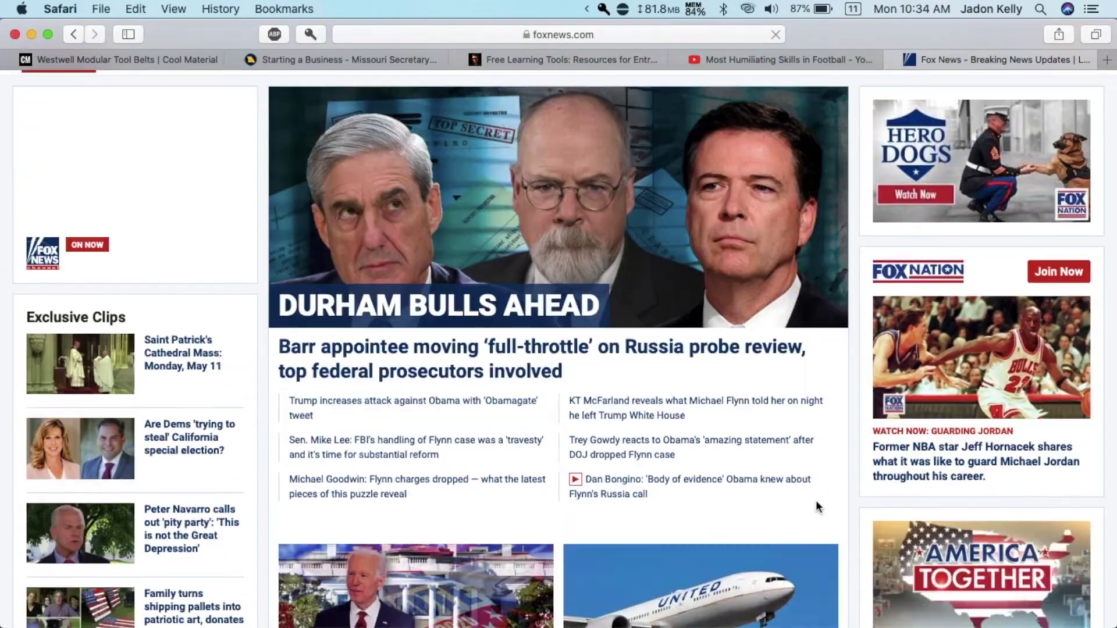
{"action": "scroll", "coordinate": [816, 506], "scroll_direction": "down", "scroll_amount": 10}
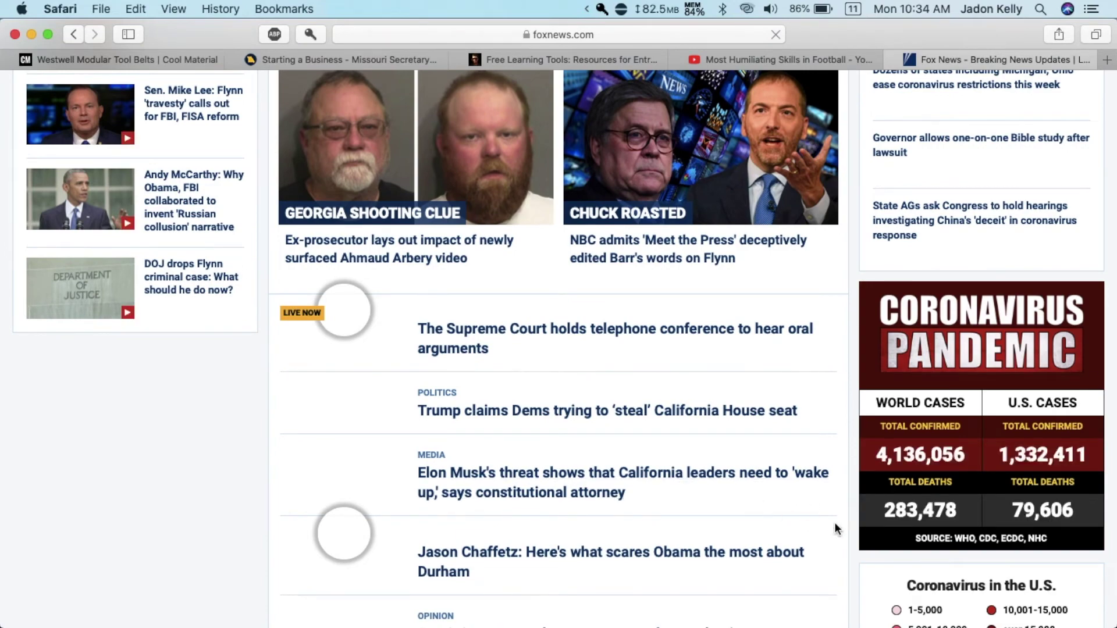
{"action": "scroll", "coordinate": [836, 530], "scroll_direction": "down", "scroll_amount": 7}
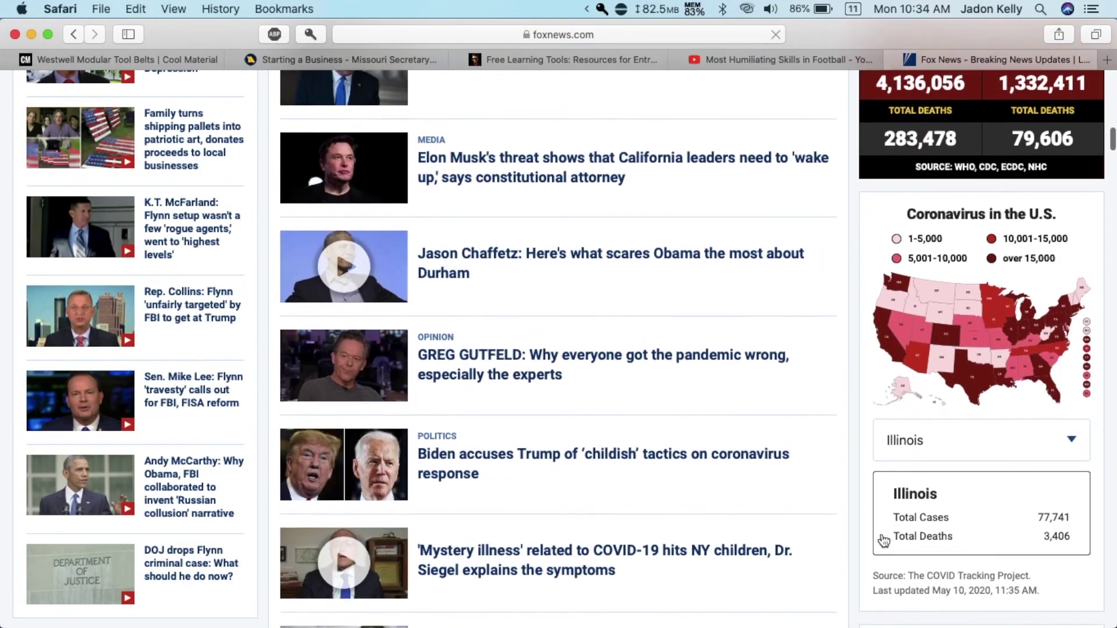
{"action": "scroll", "coordinate": [884, 541], "scroll_direction": "down", "scroll_amount": 9}
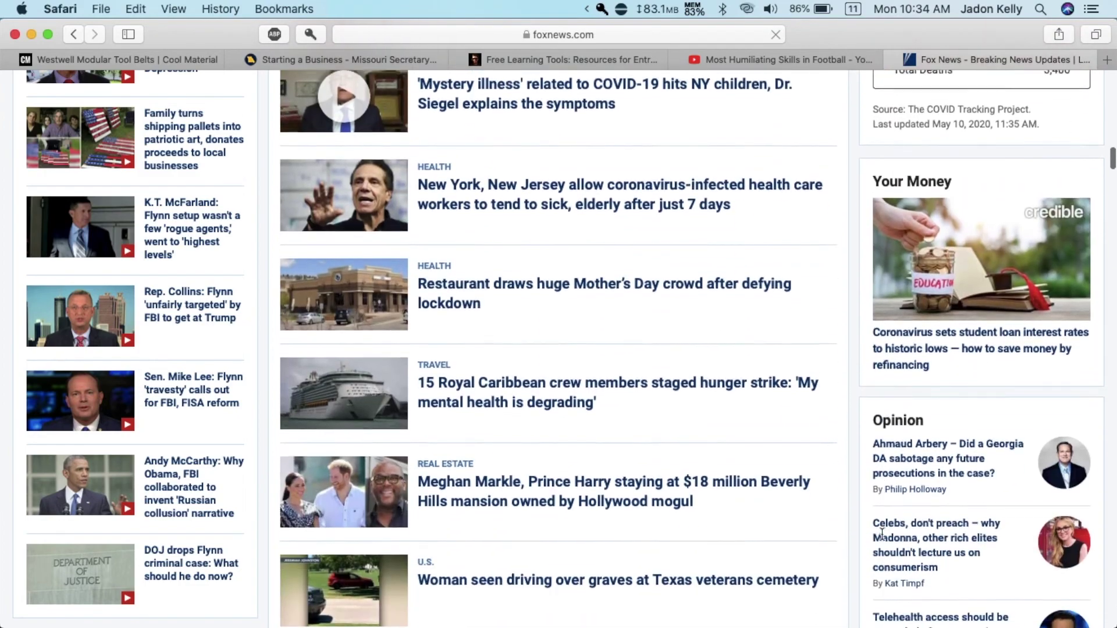
{"action": "scroll", "coordinate": [882, 534], "scroll_direction": "down", "scroll_amount": 1}
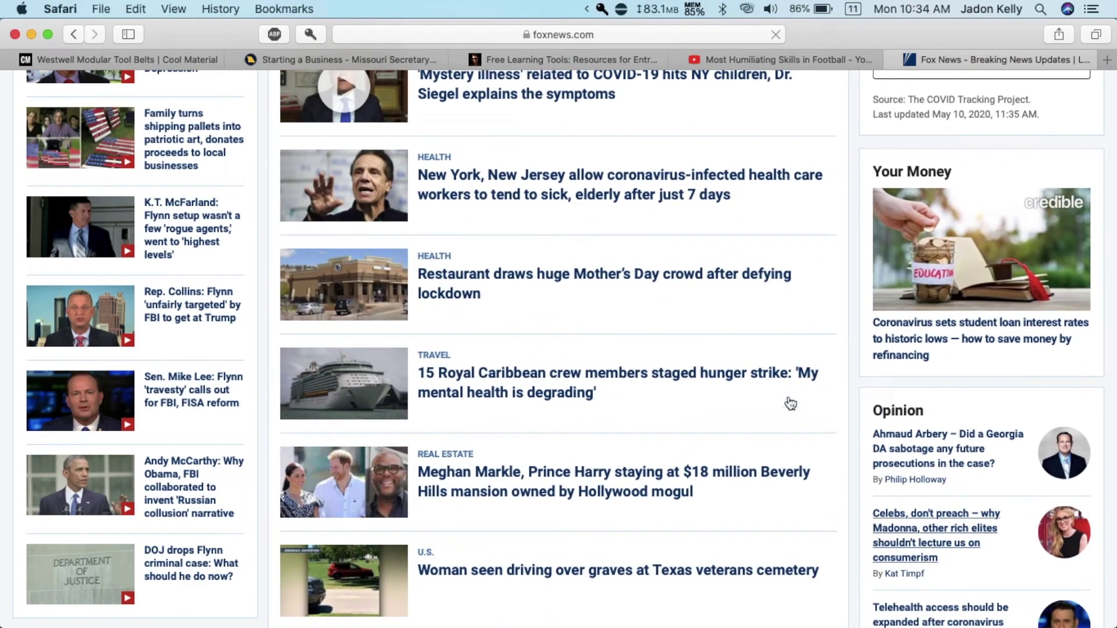
{"action": "scroll", "coordinate": [777, 381], "scroll_direction": "up", "scroll_amount": 10}
{"action": "scroll", "coordinate": [777, 381], "scroll_direction": "up", "scroll_amount": 15}
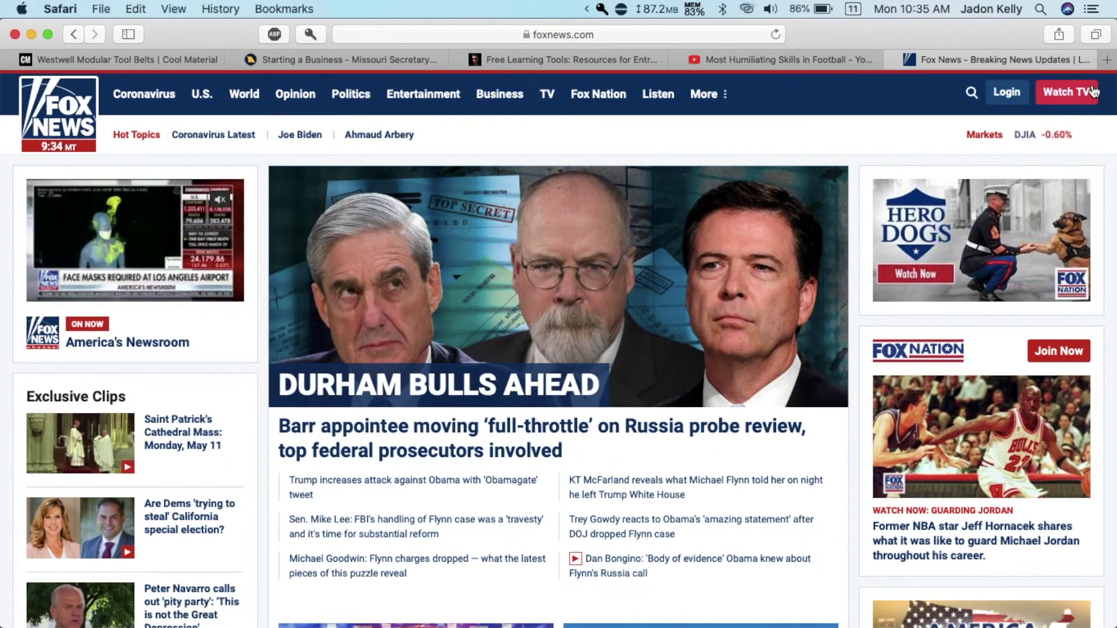
{"action": "left_click", "coordinate": [1108, 59]}
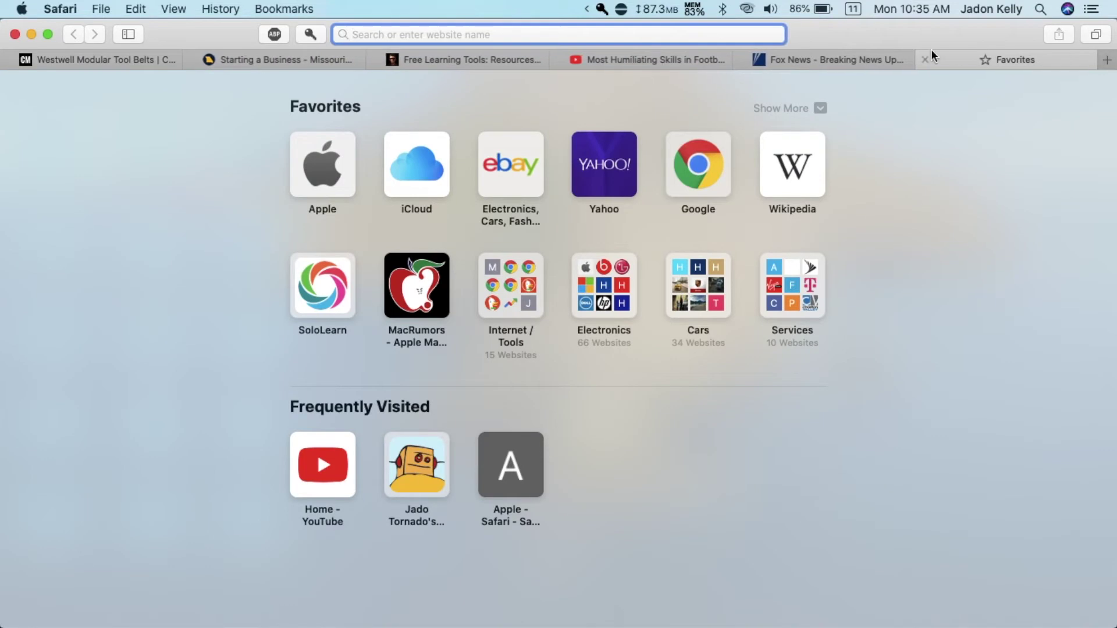
Step: Close the Fox News tab, load cnn.com and scroll down its homepage checking for ads
{"action": "left_click", "coordinate": [791, 59]}
{"action": "type", "text": "cnn.com"}
{"action": "key", "text": "Return"}
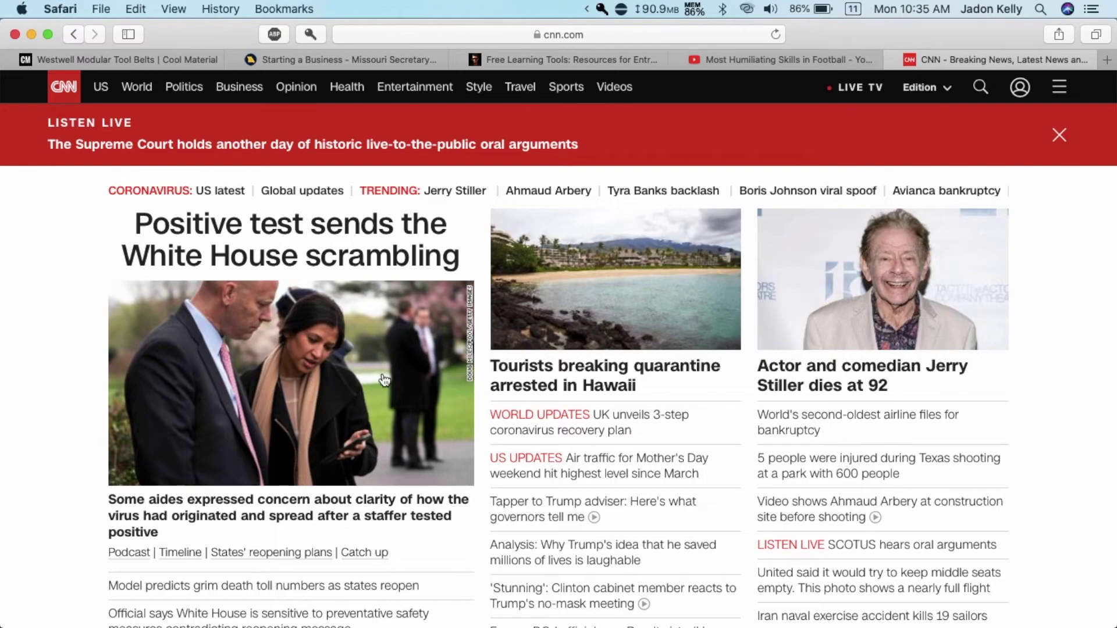
{"action": "scroll", "coordinate": [138, 432], "scroll_direction": "down", "scroll_amount": 10}
{"action": "scroll", "coordinate": [138, 431], "scroll_direction": "down", "scroll_amount": 12}
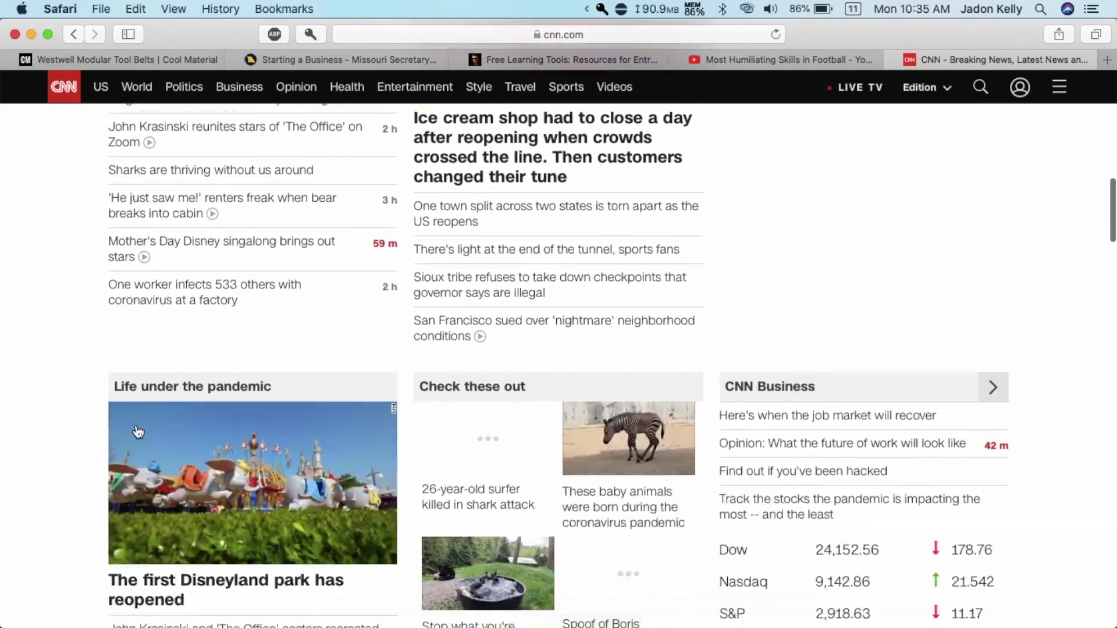
{"action": "scroll", "coordinate": [138, 432], "scroll_direction": "down", "scroll_amount": 6}
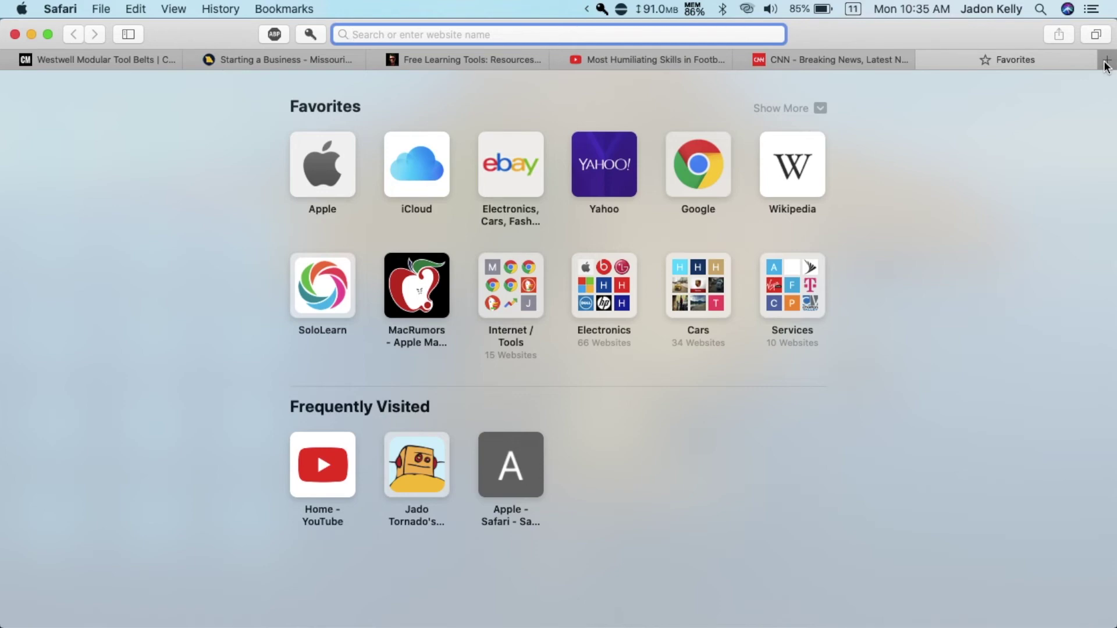
{"action": "key", "text": "ctrl+super+f"}
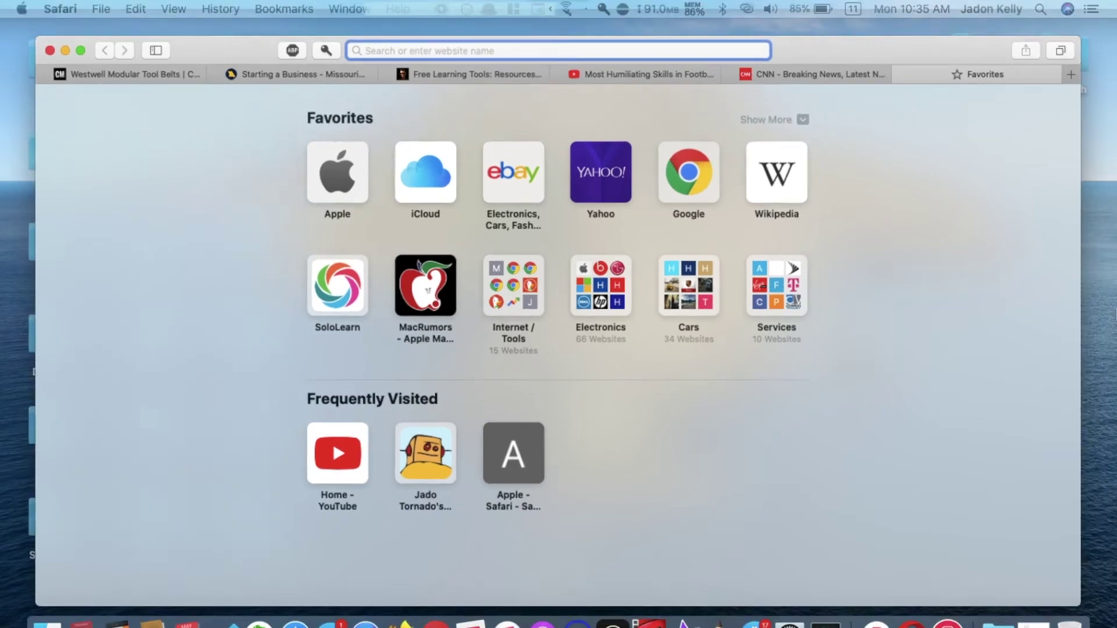